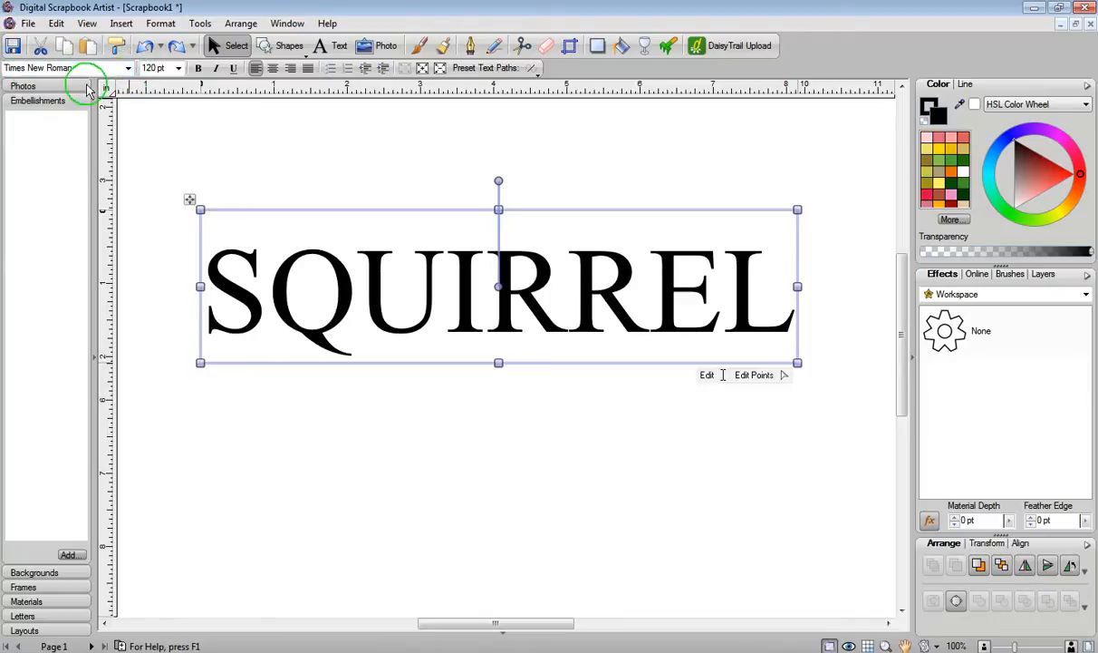
Step: Change the SQUIRREL text's font to 0 Whoa DNA and duplicate the text below the original
{"action": "left_click", "coordinate": [129, 69]}
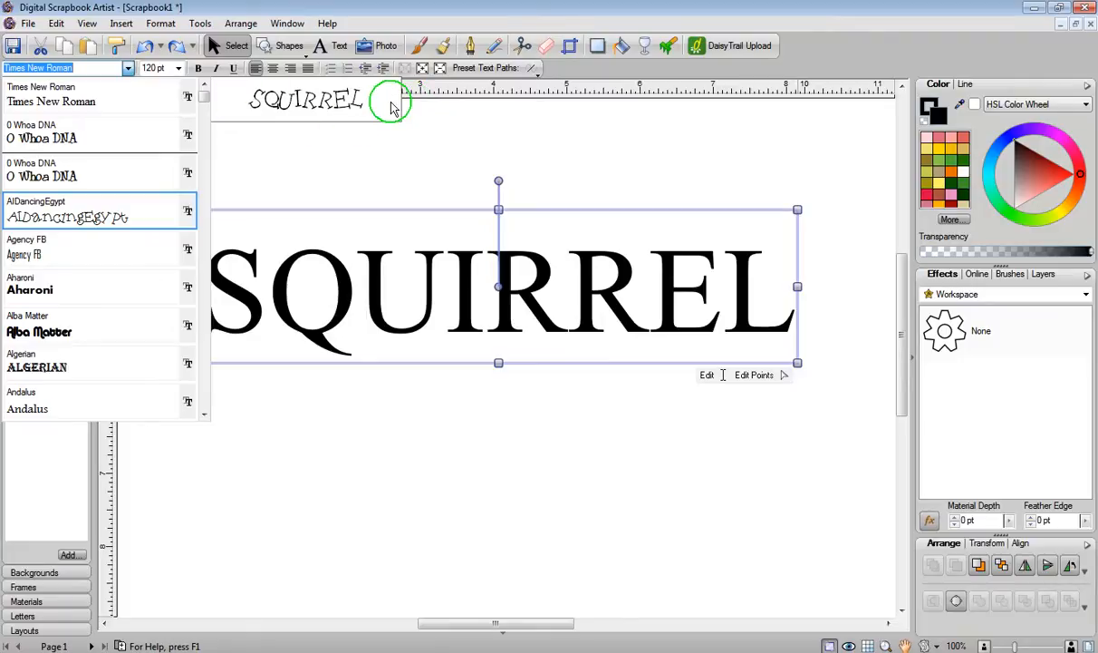
{"action": "left_click", "coordinate": [81, 140]}
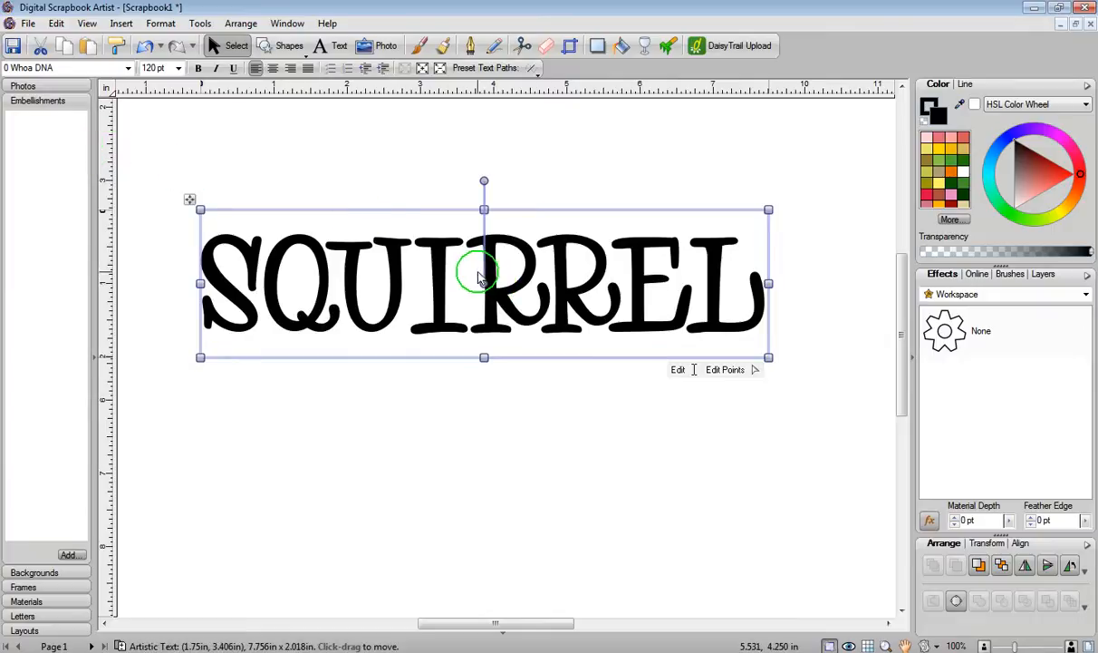
{"action": "left_click_drag", "start_coordinate": [481, 276], "coordinate": [477, 429]}
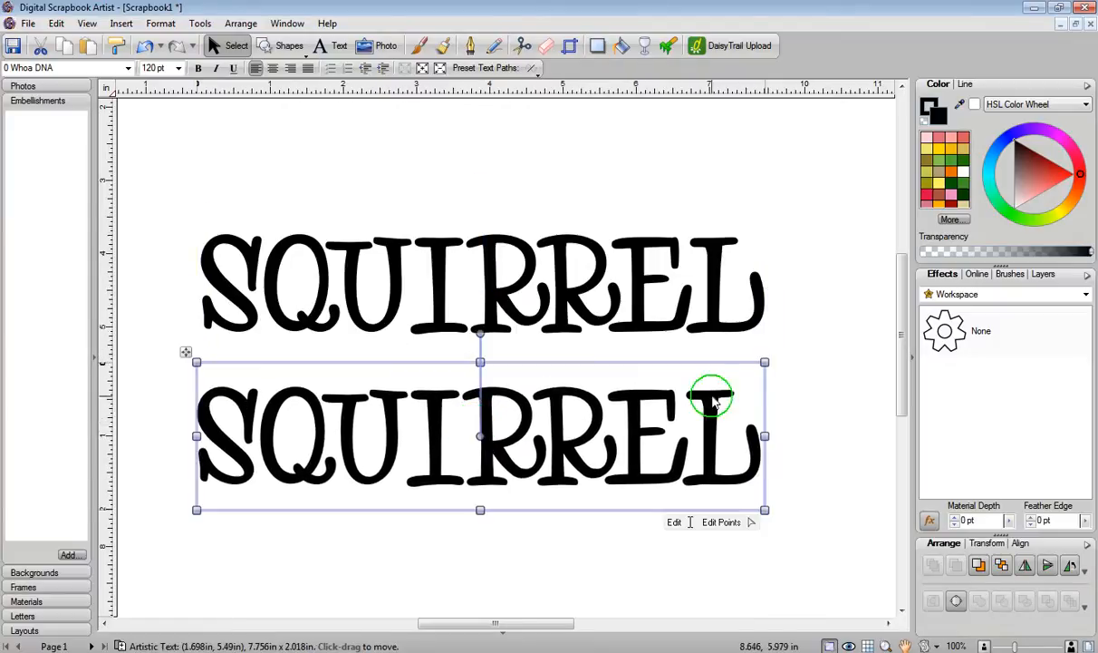
Step: Apply the Cheetah effect from the Animals category to the upper SQUIRREL text
{"action": "left_click", "coordinate": [594, 221]}
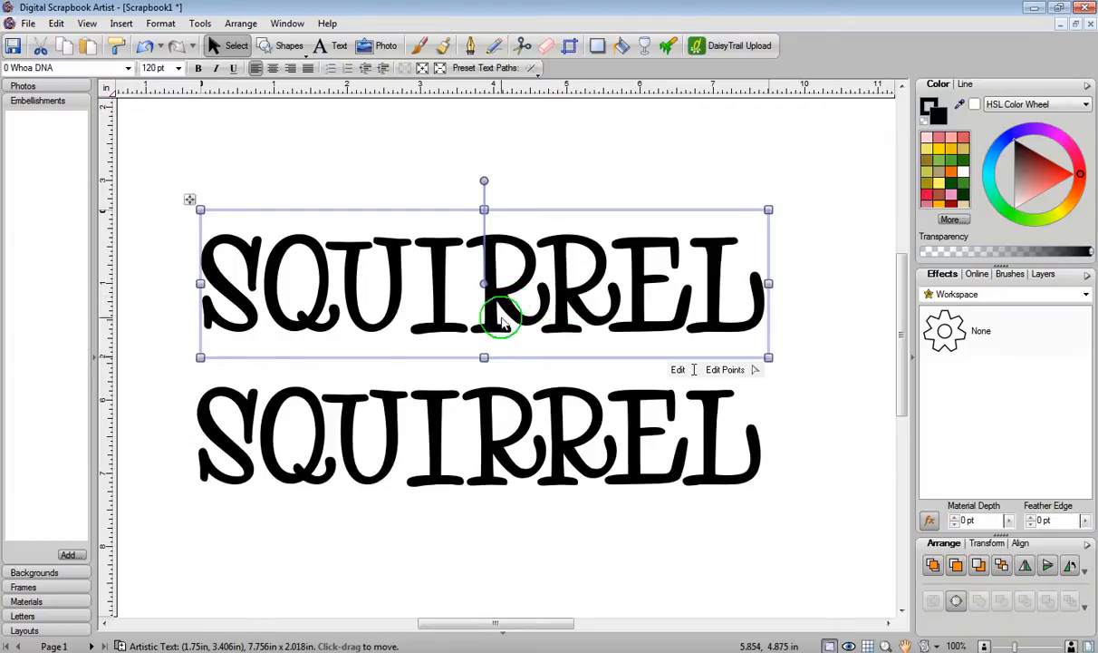
{"action": "left_click", "coordinate": [945, 299]}
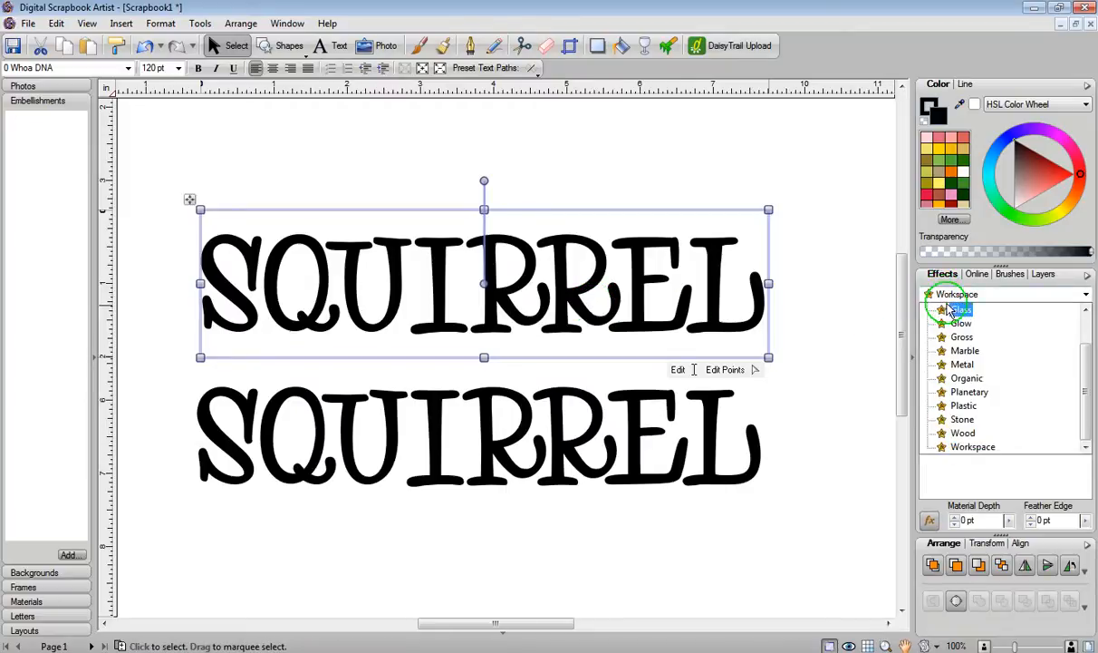
{"action": "left_click_drag", "start_coordinate": [1086, 385], "coordinate": [1083, 461]}
{"action": "left_click", "coordinate": [967, 309]}
{"action": "left_click", "coordinate": [967, 386]}
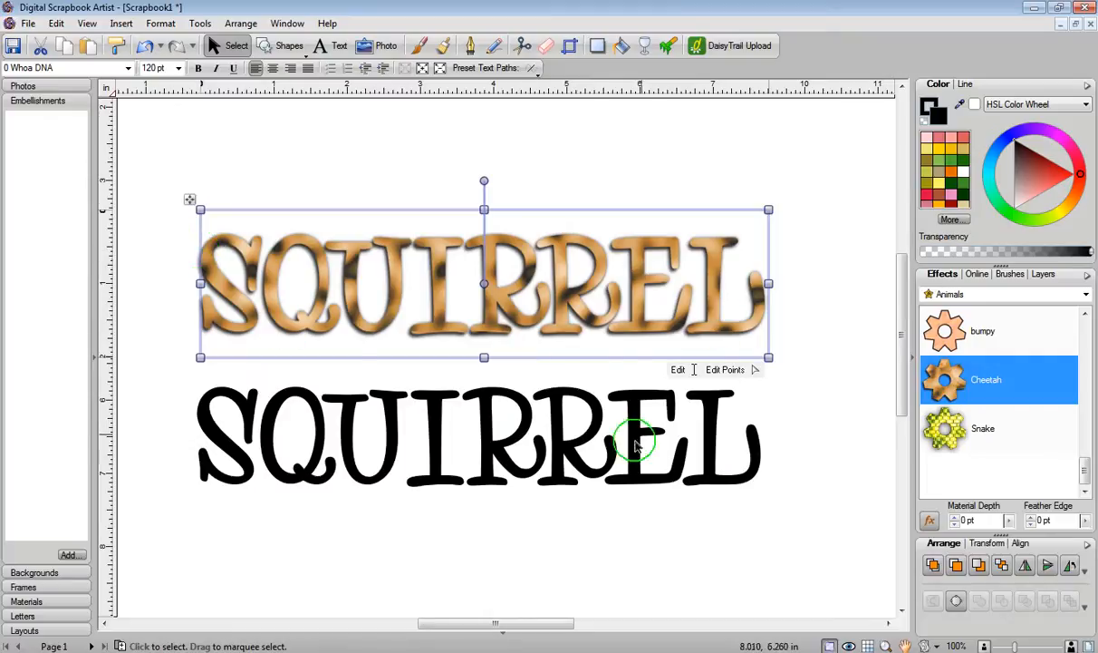
Step: Apply the Tree Bark effect from the Organic category to the lower SQUIRREL text
{"action": "left_click", "coordinate": [564, 450]}
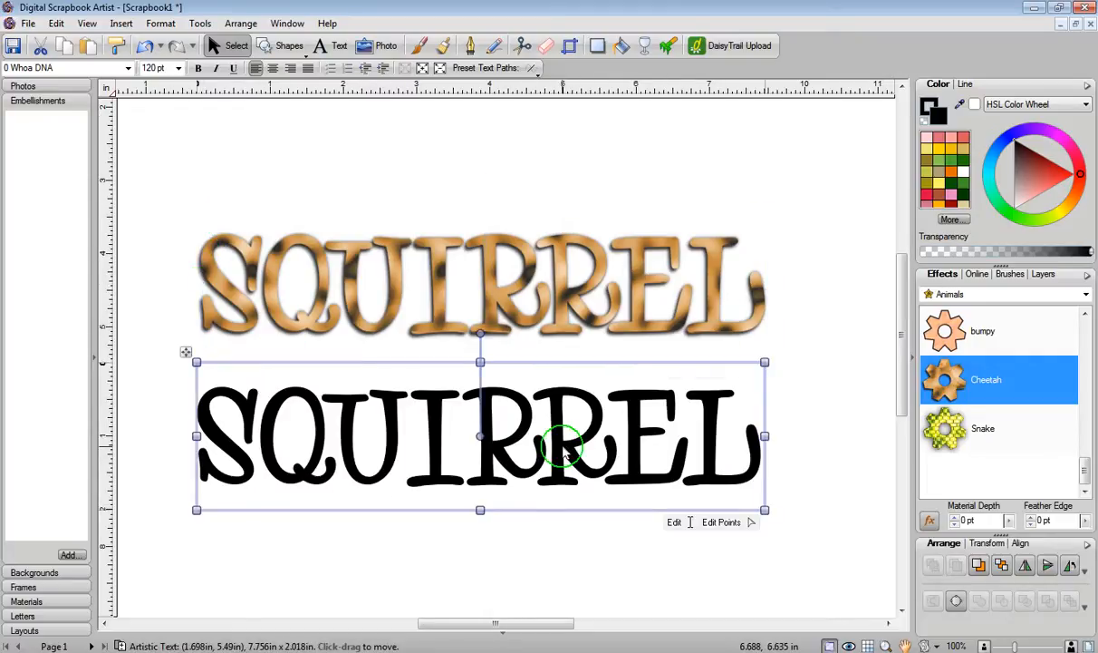
{"action": "left_click", "coordinate": [950, 294]}
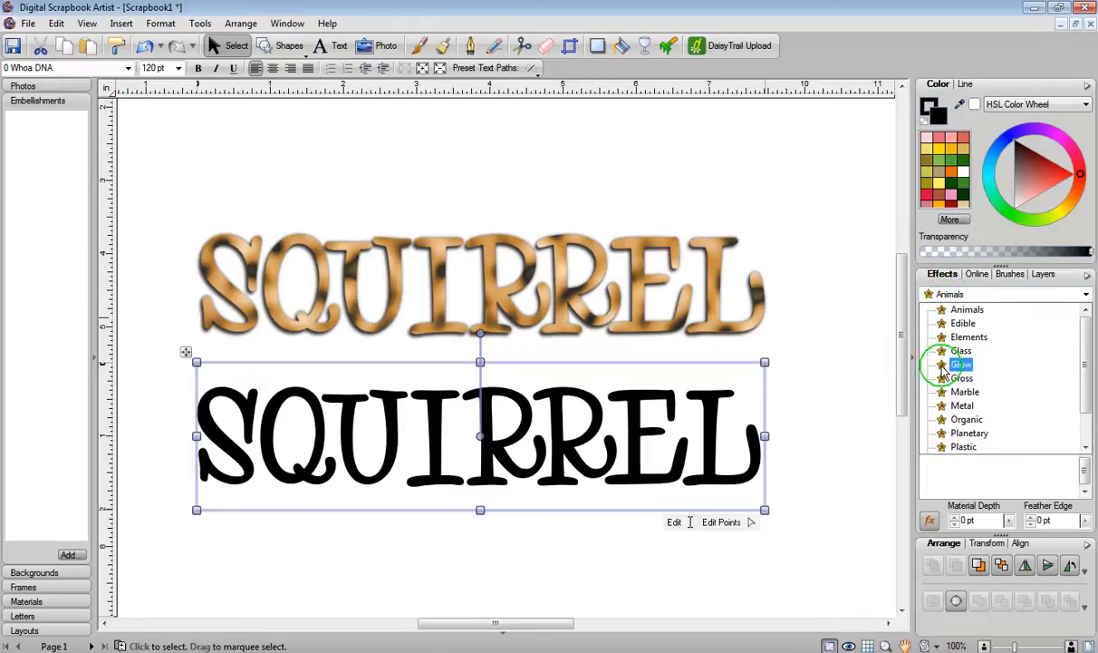
{"action": "left_click", "coordinate": [948, 419]}
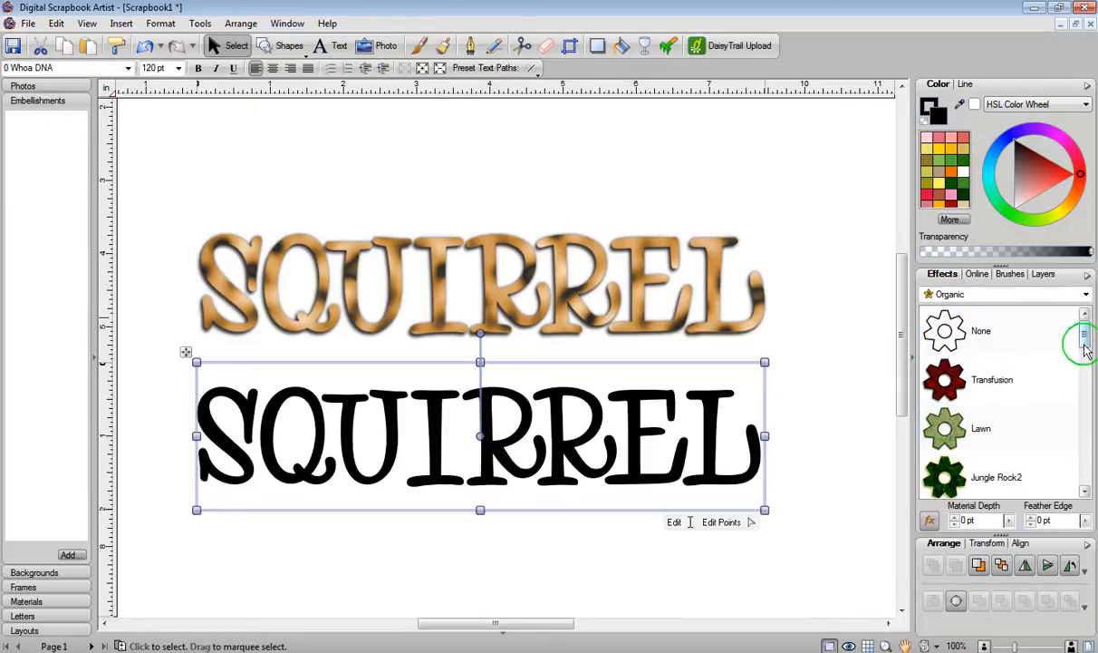
{"action": "left_click_drag", "start_coordinate": [1085, 334], "coordinate": [1084, 371]}
{"action": "left_click", "coordinate": [1016, 385]}
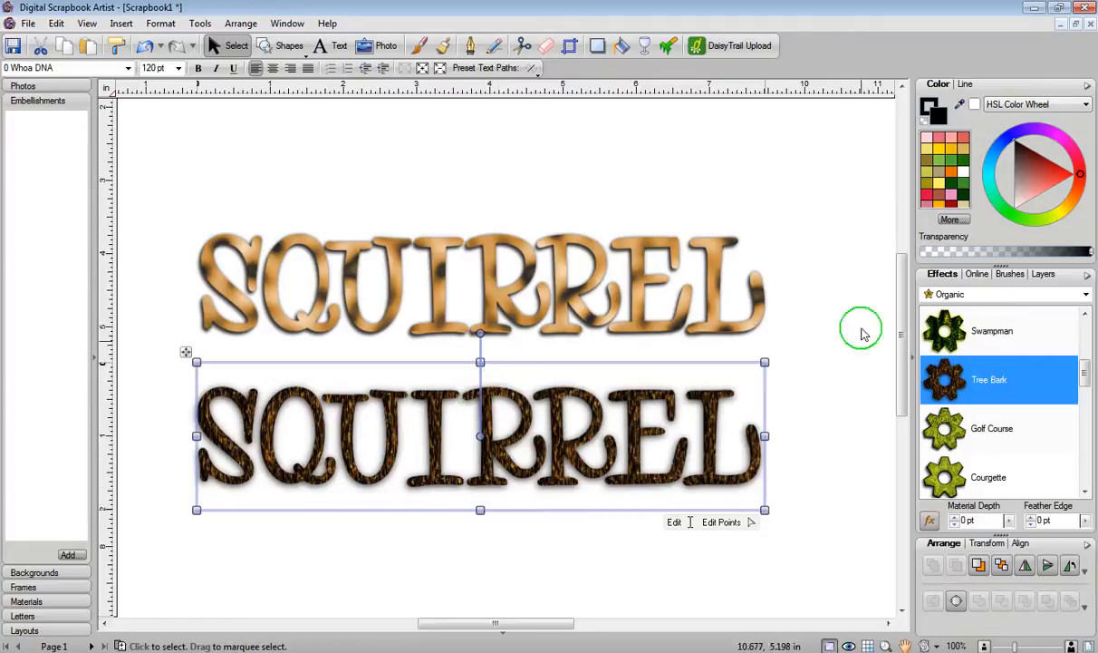
Step: Give the lower Tree Bark text an outline about 15.5 pt wide
{"action": "left_click", "coordinate": [968, 89]}
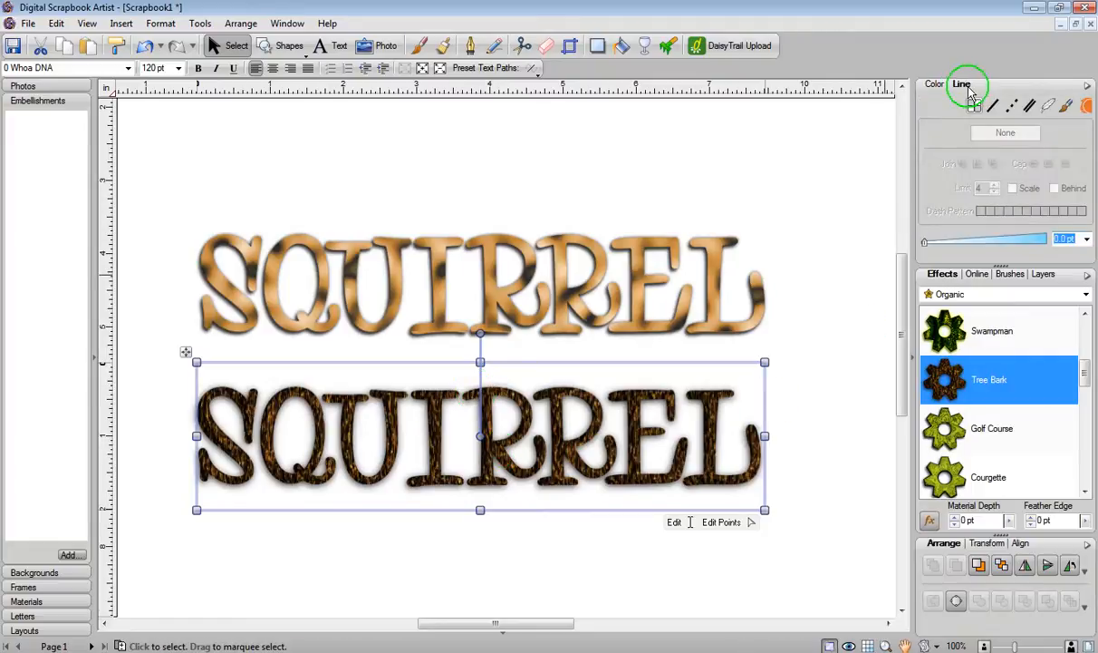
{"action": "left_click", "coordinate": [974, 242]}
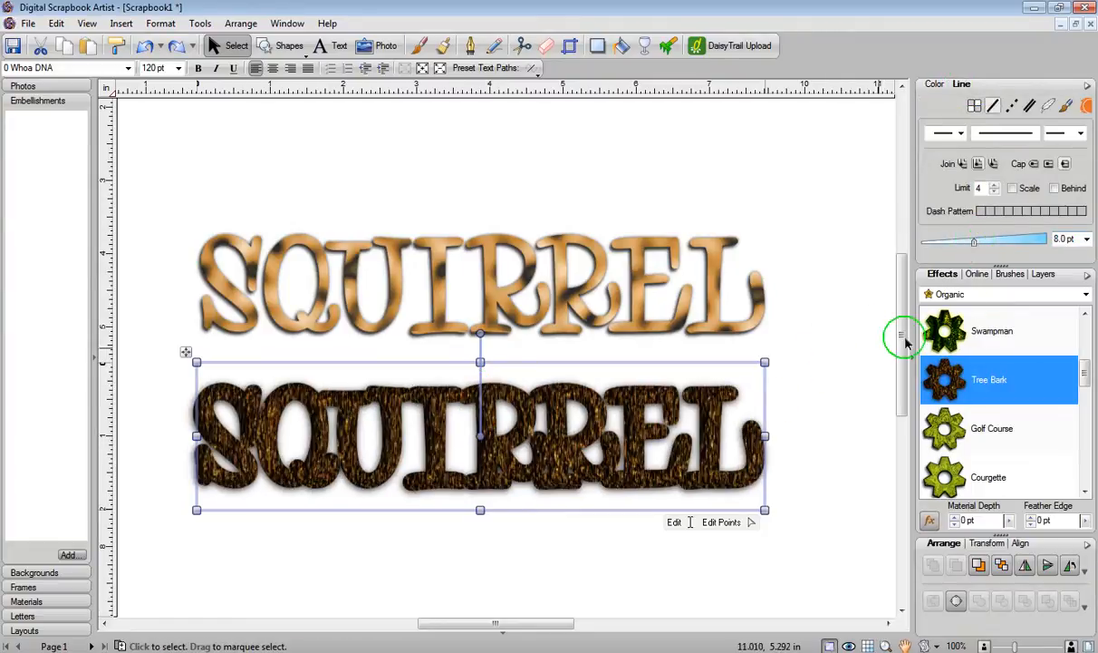
{"action": "left_click_drag", "start_coordinate": [974, 245], "coordinate": [994, 242]}
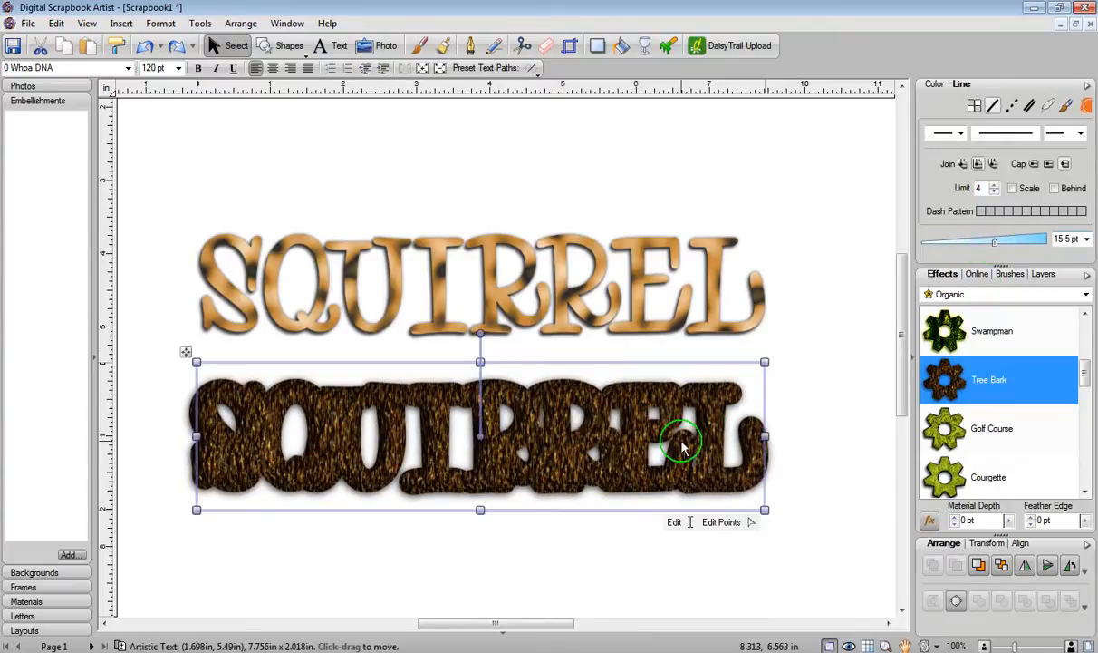
Step: Move the Cheetah text on top of the Tree Bark text and bring it to the front
{"action": "left_click", "coordinate": [571, 272]}
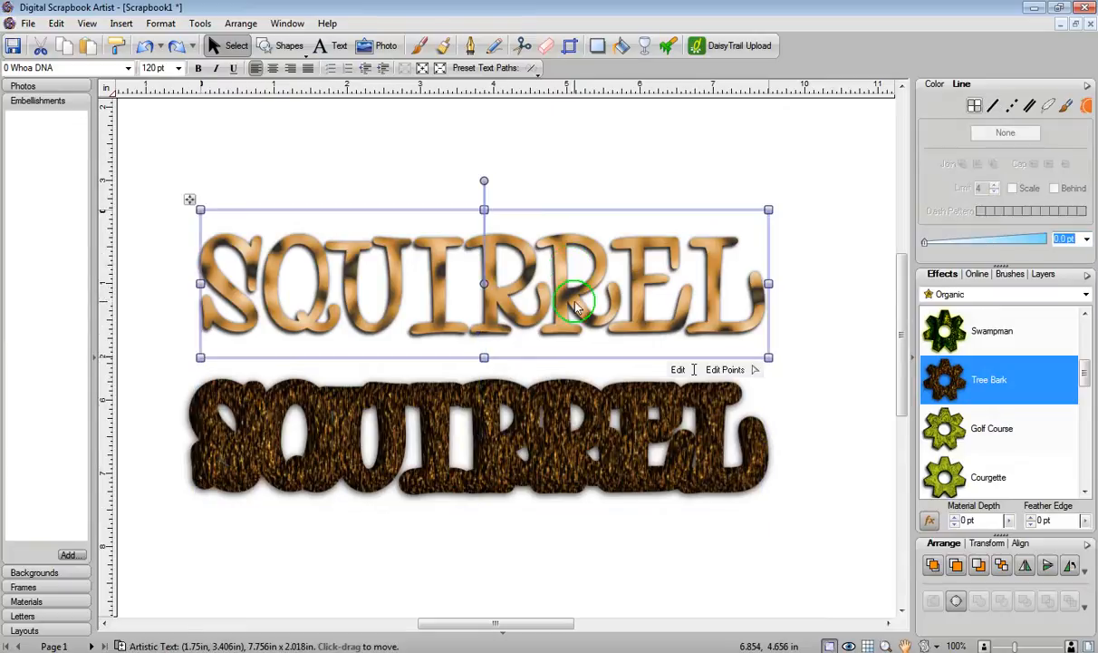
{"action": "left_click_drag", "start_coordinate": [566, 277], "coordinate": [564, 420]}
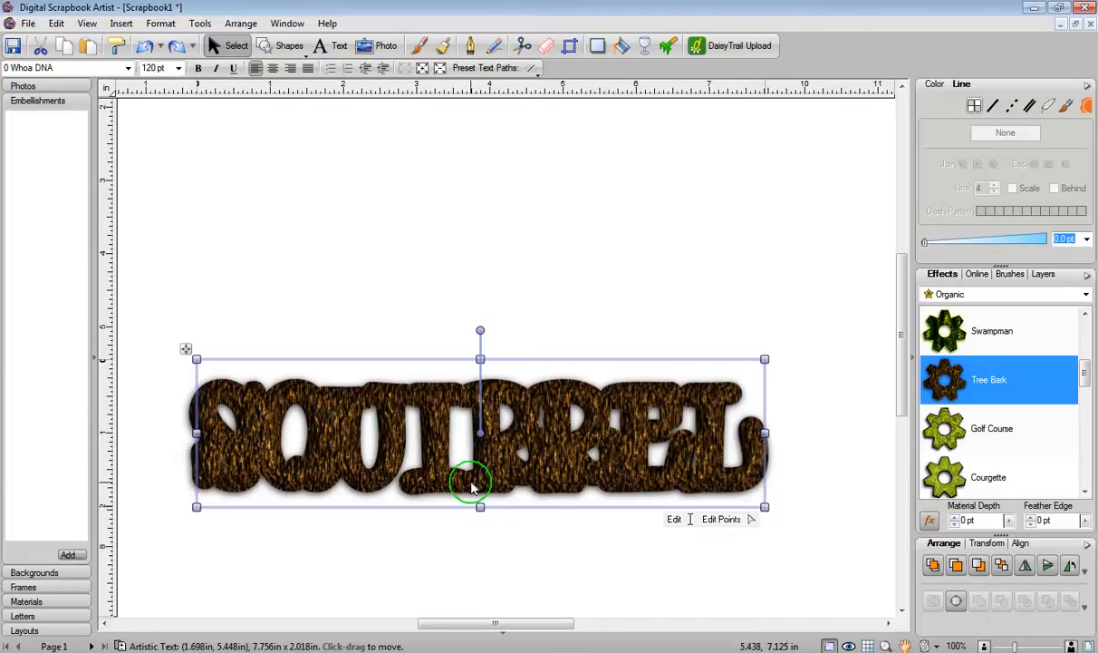
{"action": "left_click", "coordinate": [933, 570]}
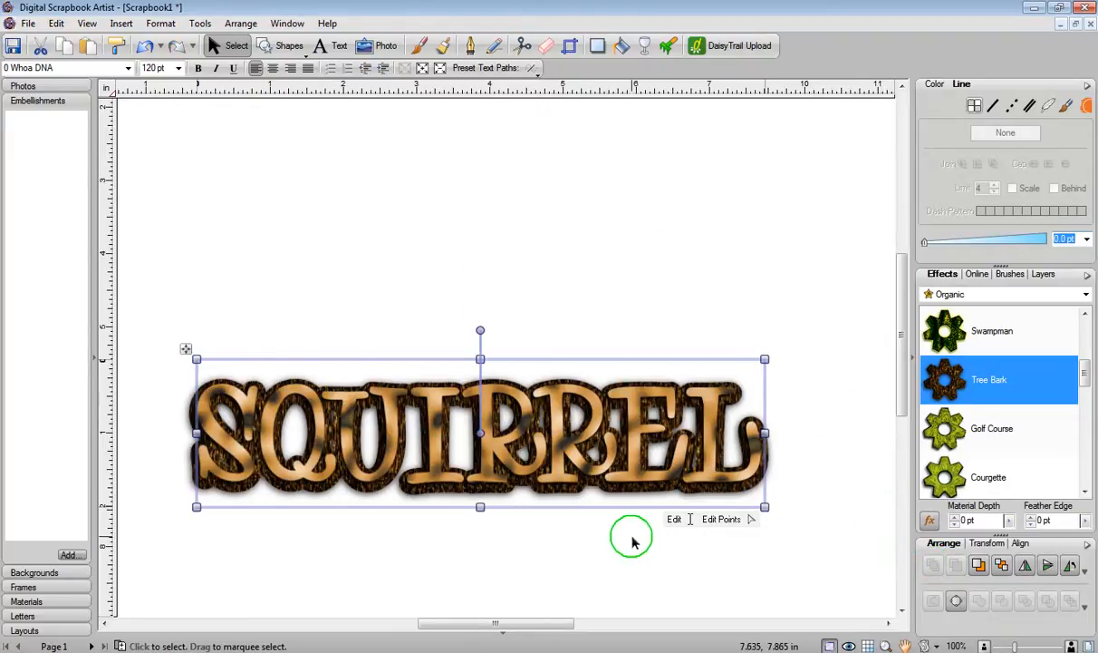
Step: Undo the last change and apply the Plastic 1 effect from the Plastic category to the front text
{"action": "left_click", "coordinate": [566, 451]}
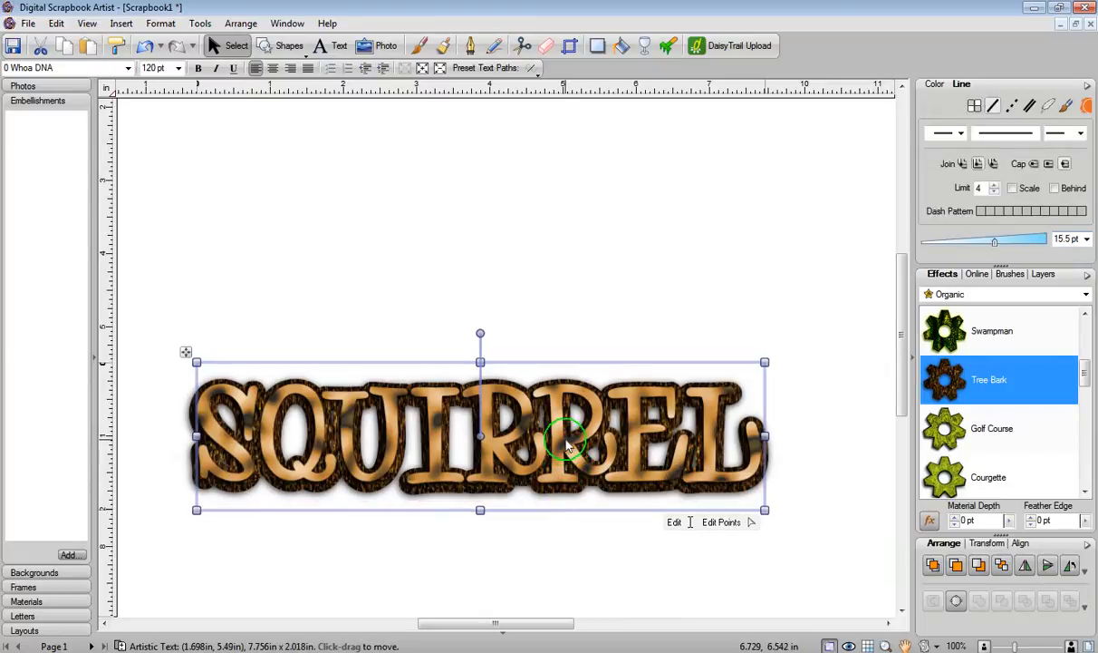
{"action": "key", "text": "ctrl+z"}
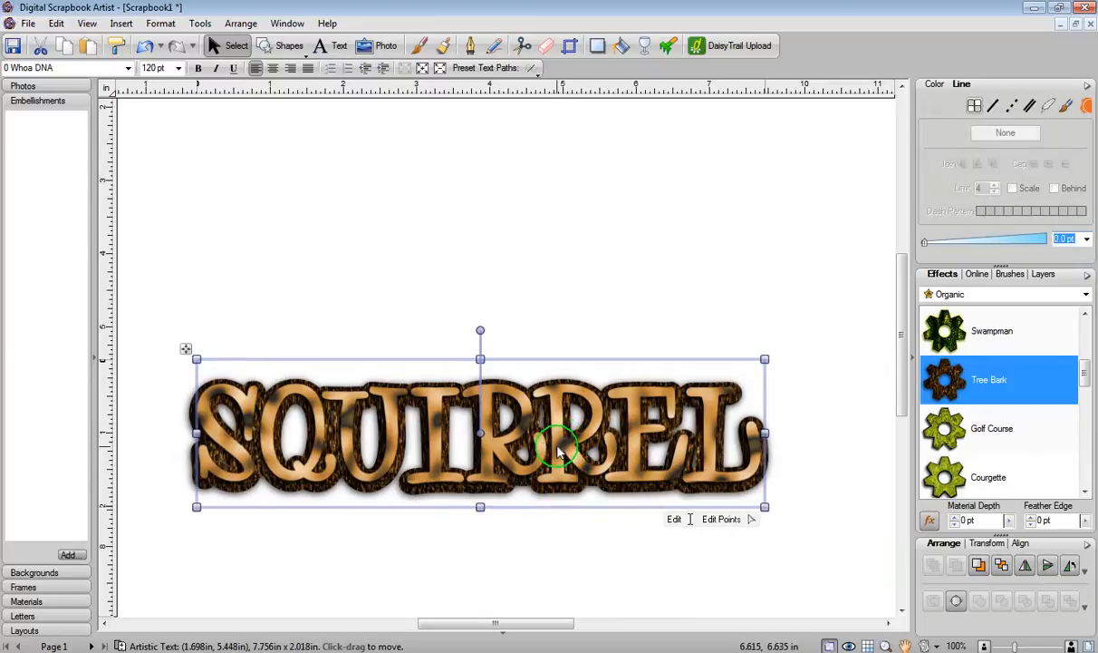
{"action": "left_click", "coordinate": [948, 296]}
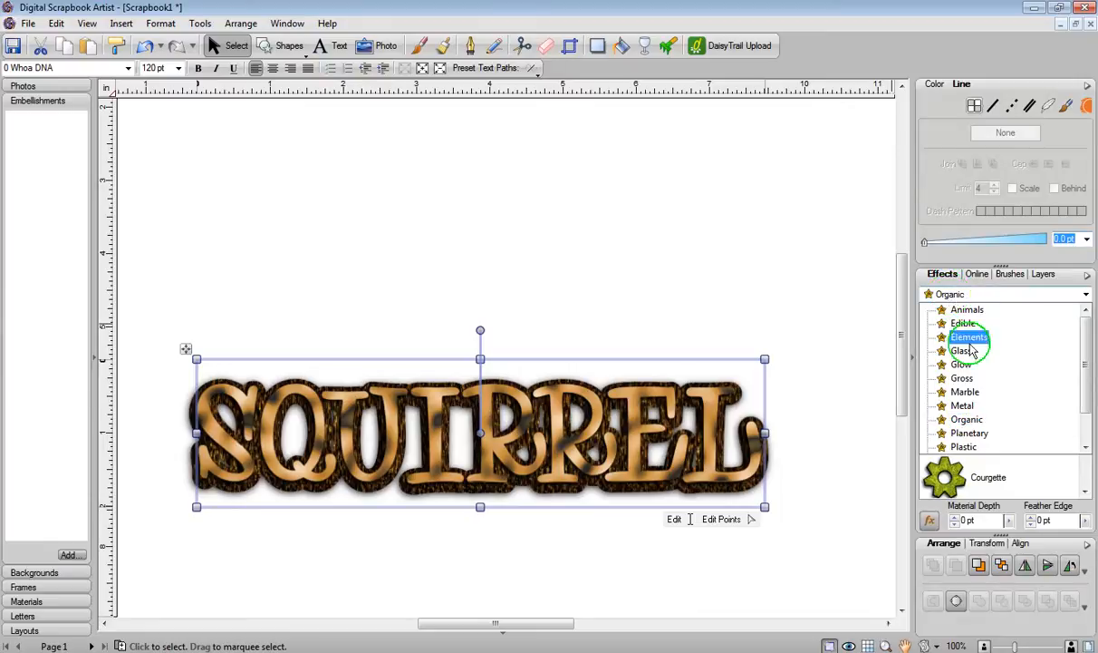
{"action": "left_click", "coordinate": [972, 446]}
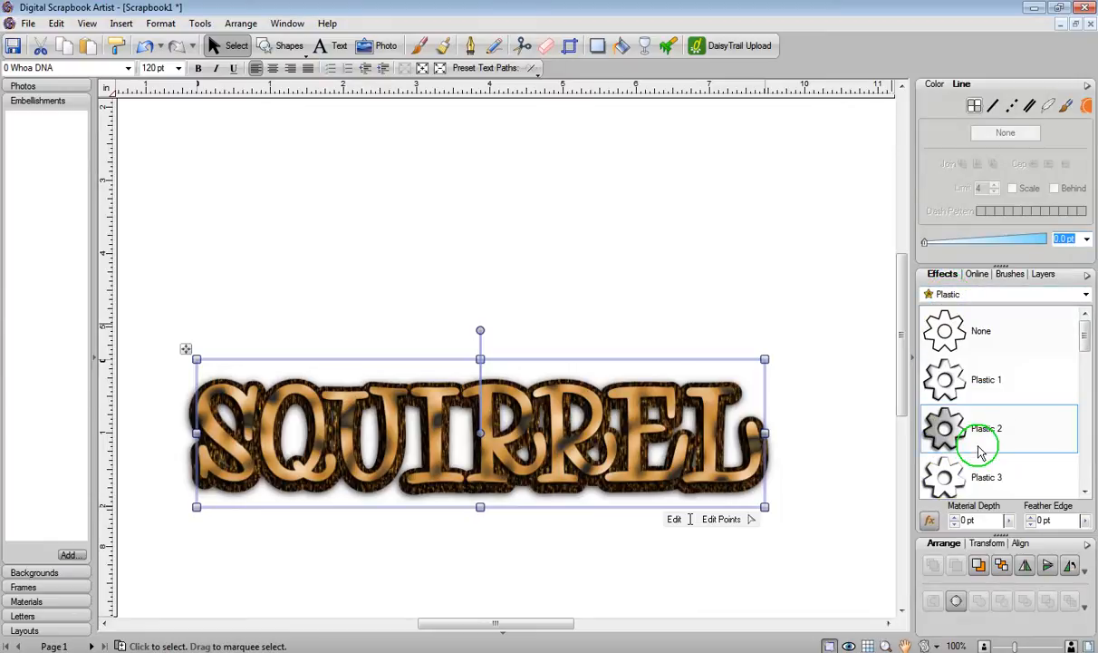
{"action": "left_click", "coordinate": [959, 382]}
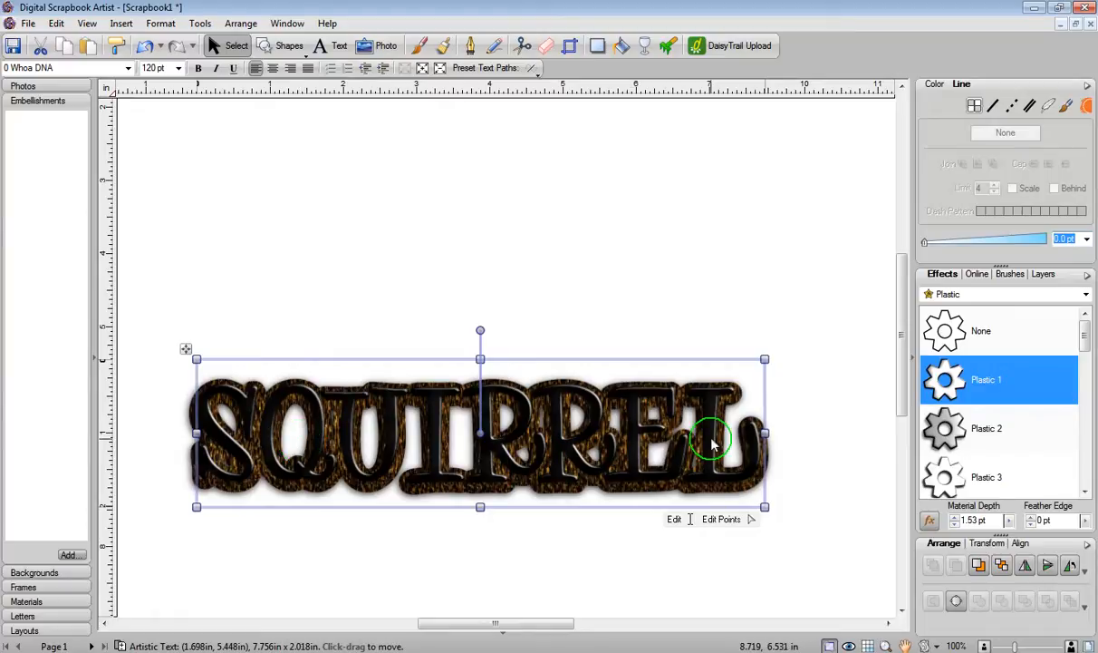
Step: Fill the front text with a tan colour swatch
{"action": "left_click", "coordinate": [937, 91]}
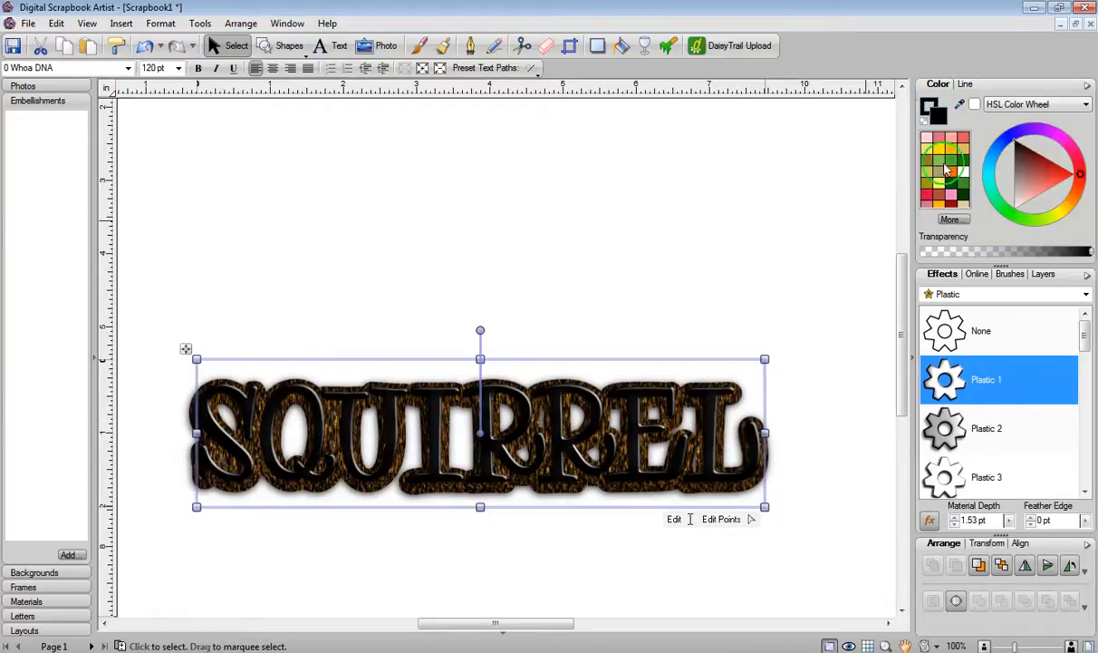
{"action": "left_click", "coordinate": [966, 156]}
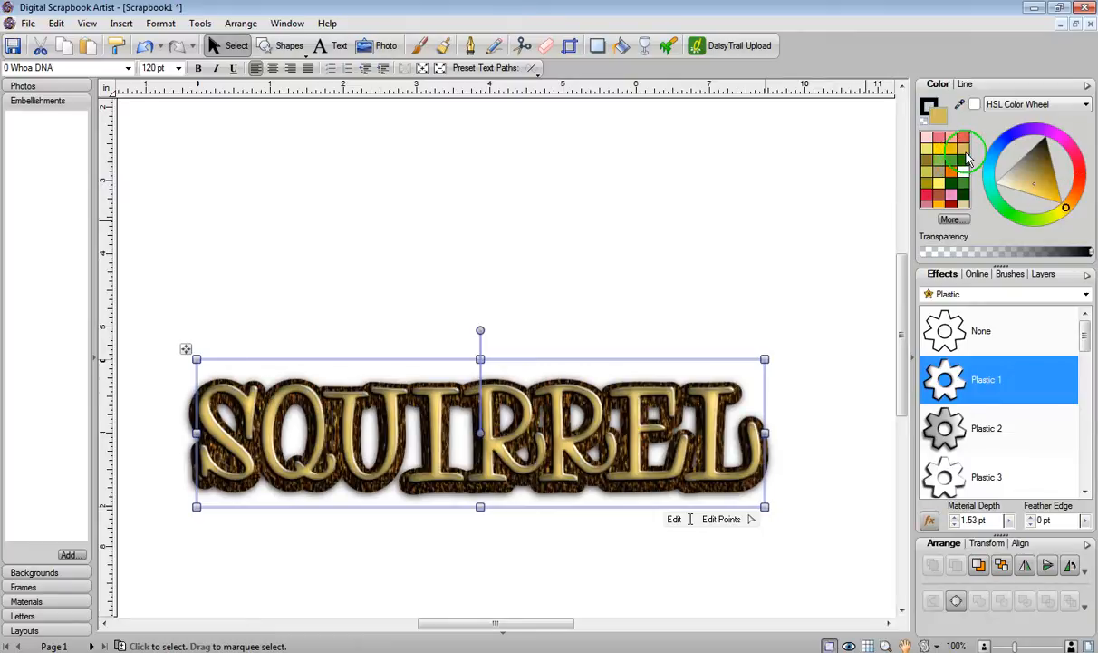
{"action": "left_click_drag", "start_coordinate": [490, 430], "coordinate": [489, 433]}
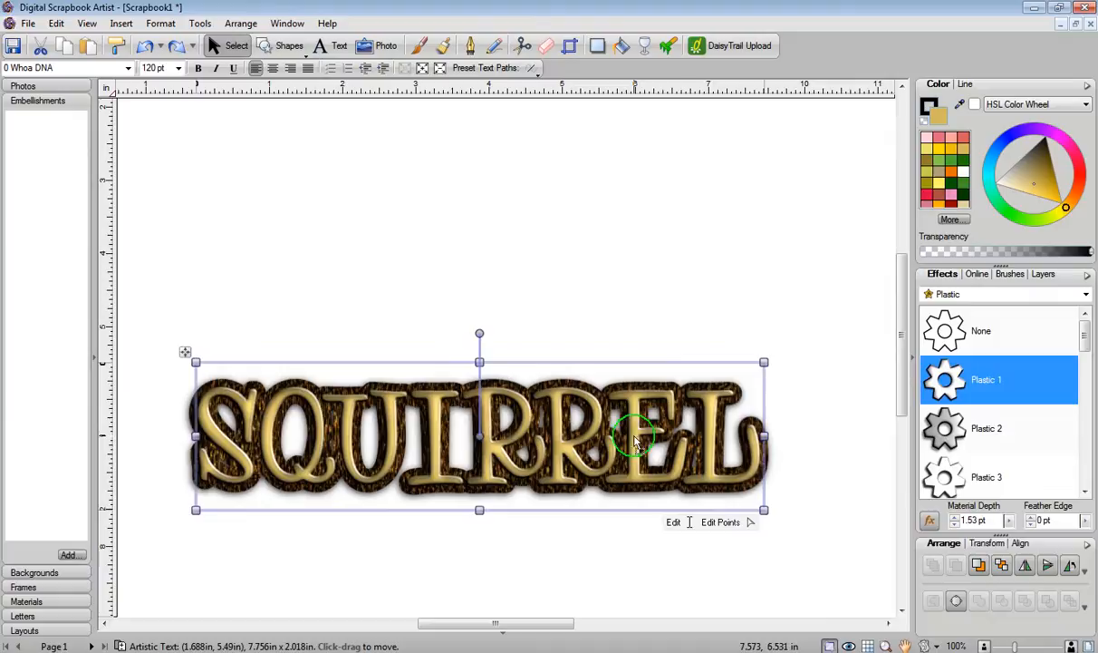
{"action": "left_click", "coordinate": [625, 252]}
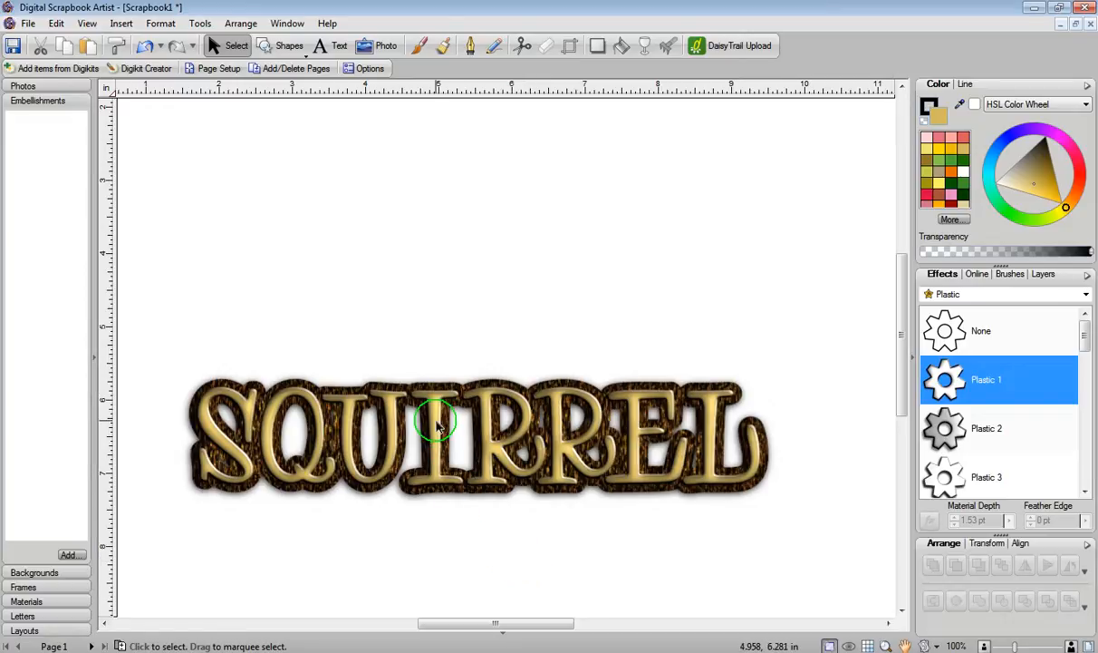
Step: Convert the front text to curves and break it apart into separate letter shapes
{"action": "left_click", "coordinate": [436, 426]}
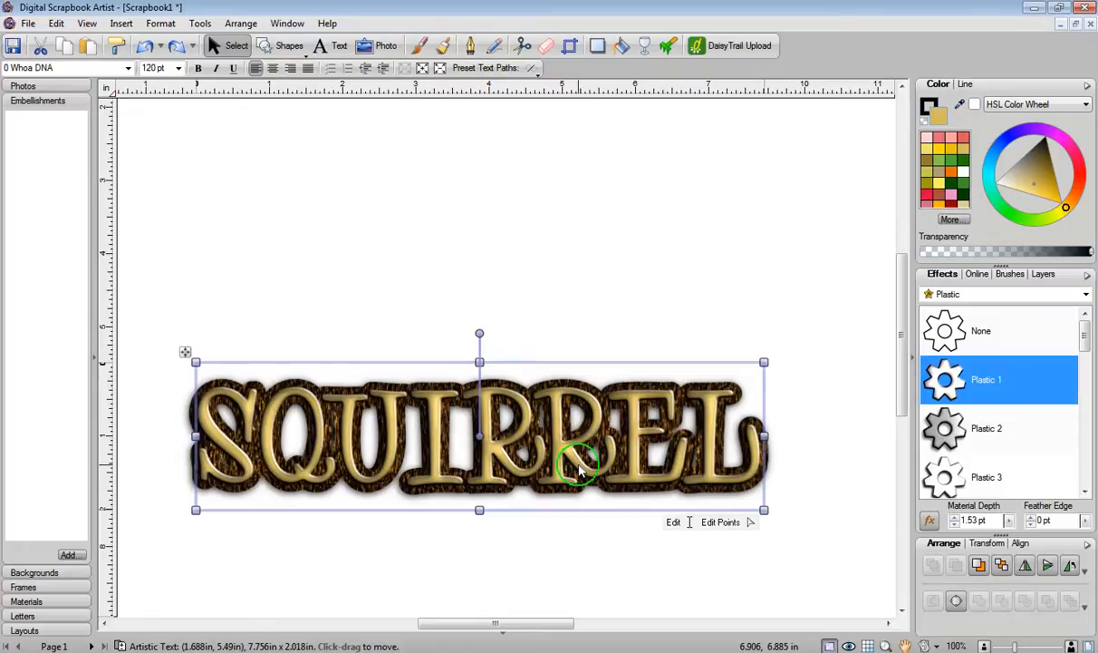
{"action": "left_click", "coordinate": [956, 602]}
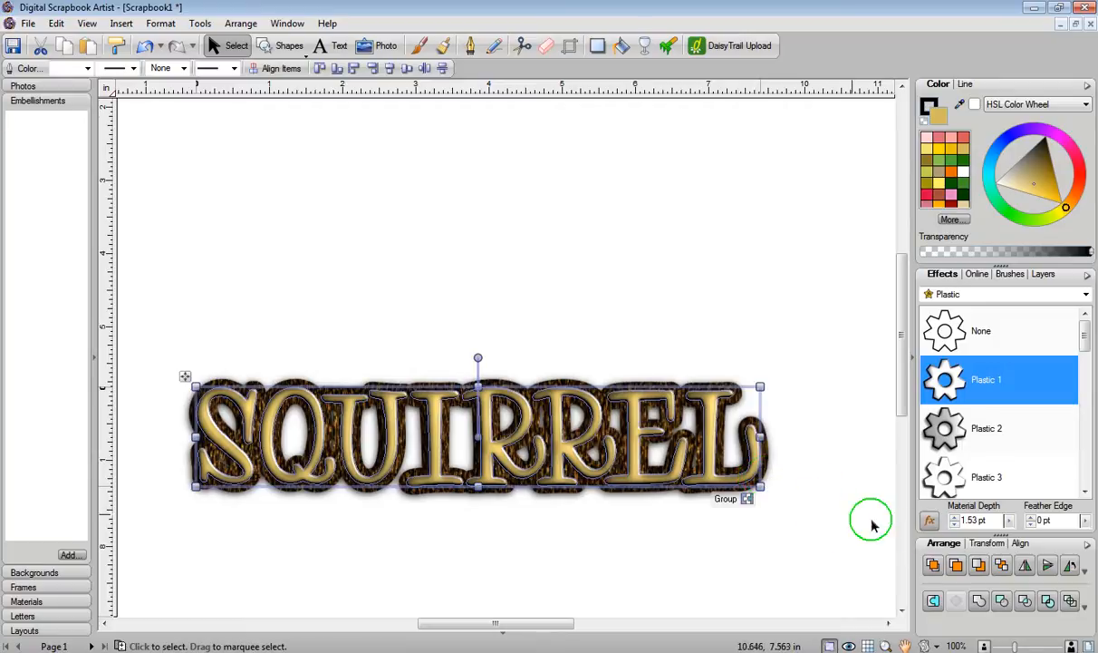
{"action": "left_click", "coordinate": [1047, 601]}
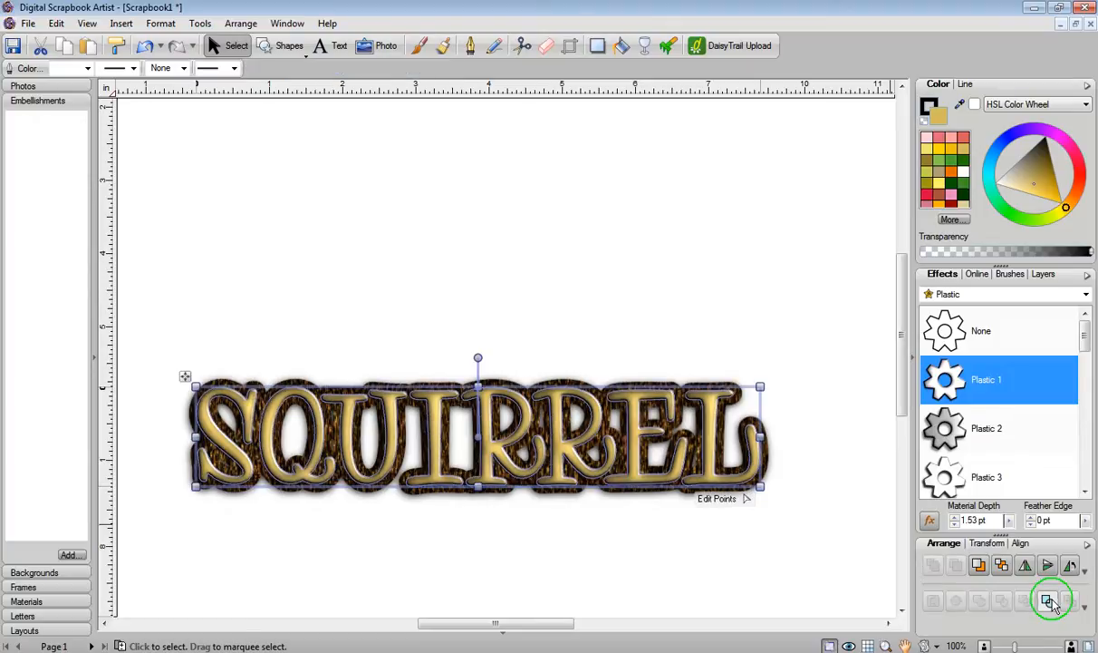
{"action": "left_click", "coordinate": [1049, 601]}
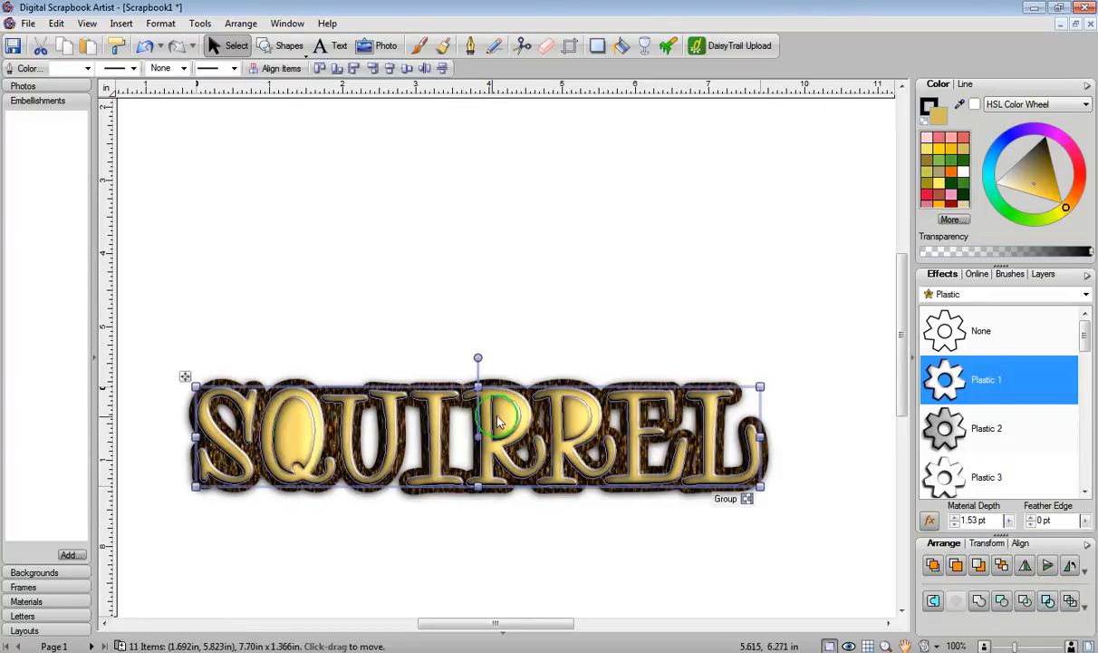
{"action": "left_click", "coordinate": [494, 263]}
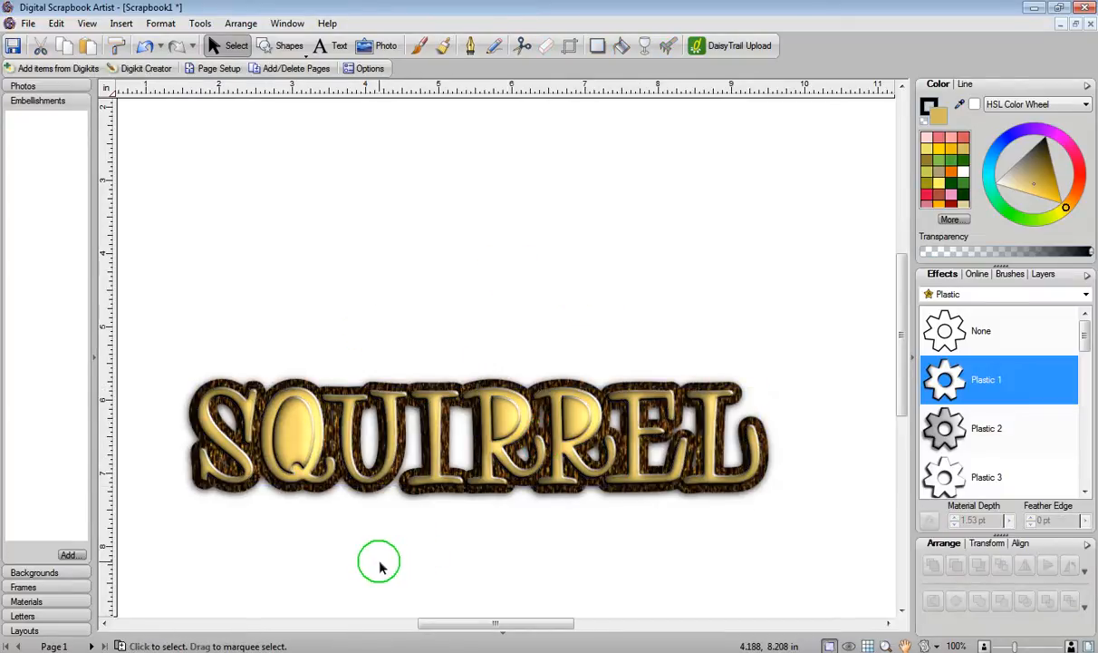
{"action": "left_click", "coordinate": [292, 424]}
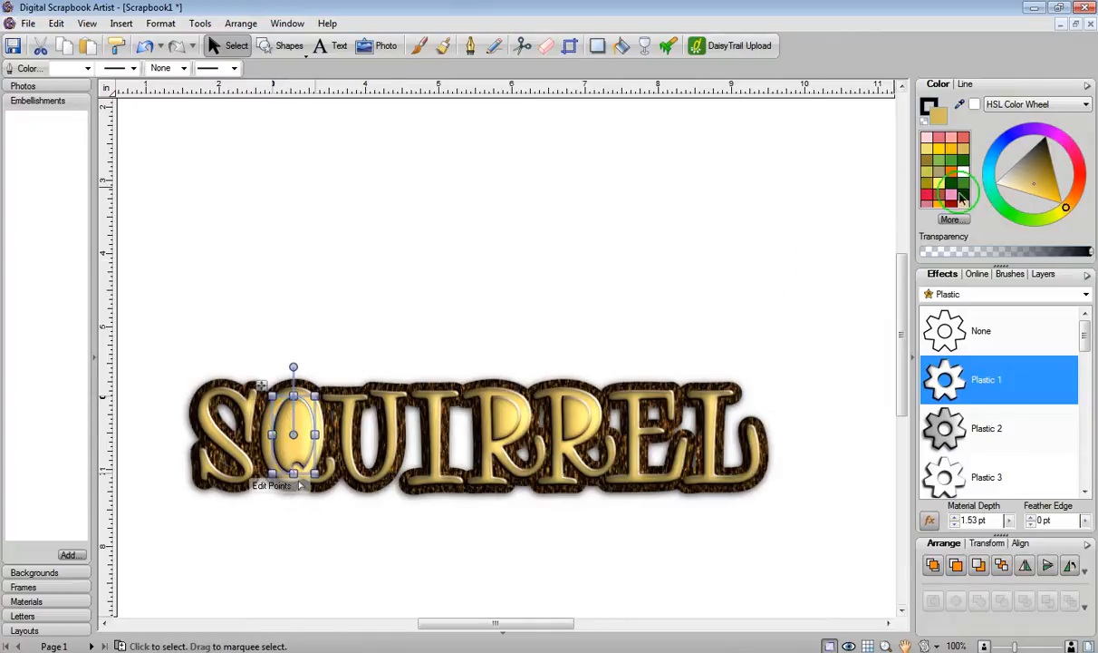
{"action": "left_click", "coordinate": [453, 299]}
{"action": "left_click", "coordinate": [506, 415]}
{"action": "left_click", "coordinate": [534, 295]}
{"action": "left_click", "coordinate": [571, 410]}
{"action": "left_click", "coordinate": [599, 299]}
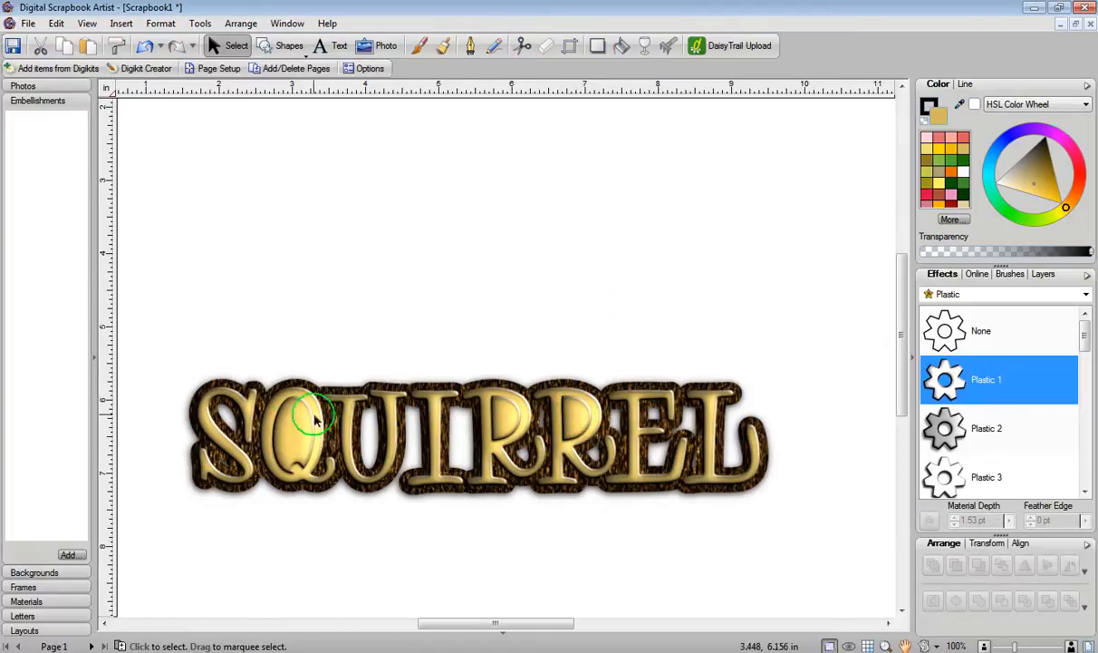
Step: Select the inner counter shapes of the Q and both Rs and fill them with red
{"action": "left_click", "coordinate": [283, 432]}
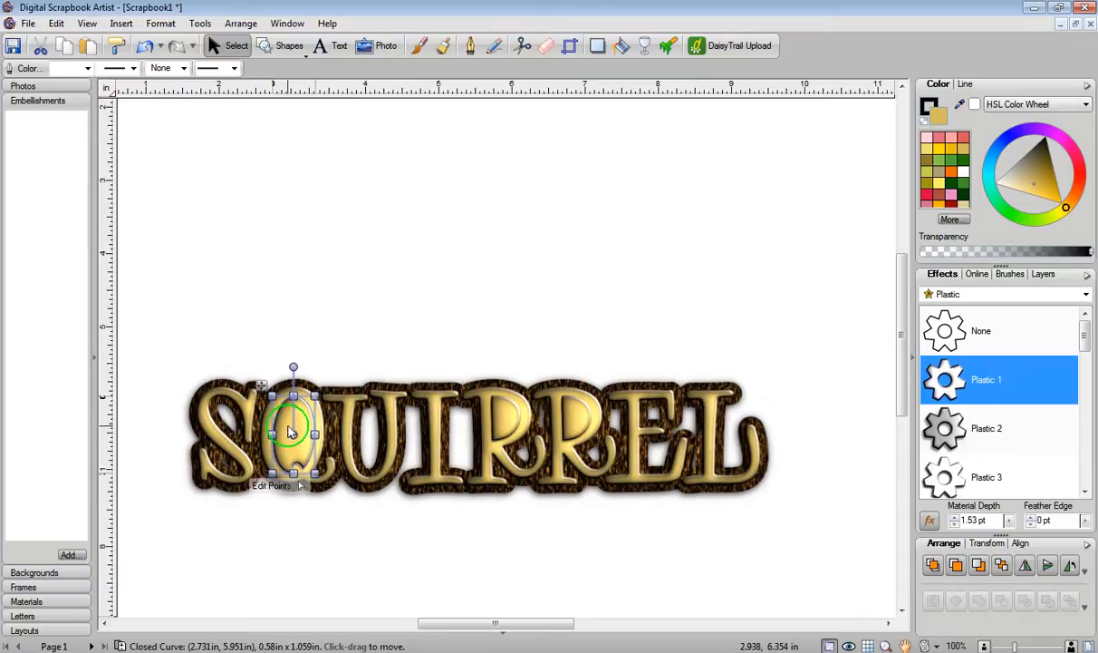
{"action": "left_click", "coordinate": [508, 420], "text": "shift"}
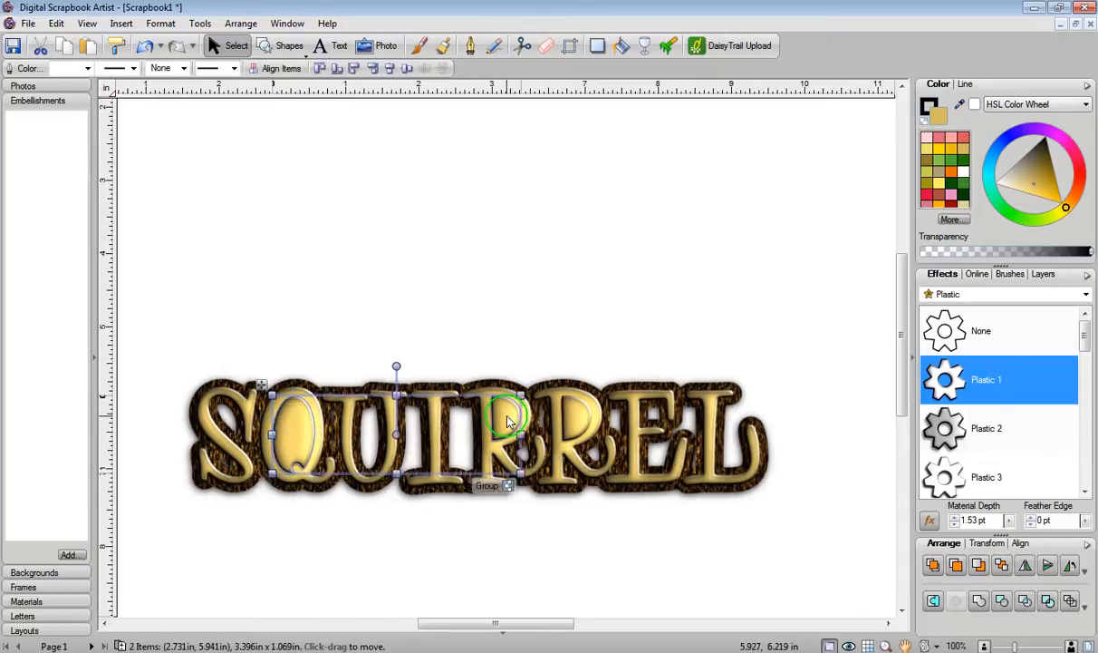
{"action": "left_click", "coordinate": [576, 415], "text": "shift"}
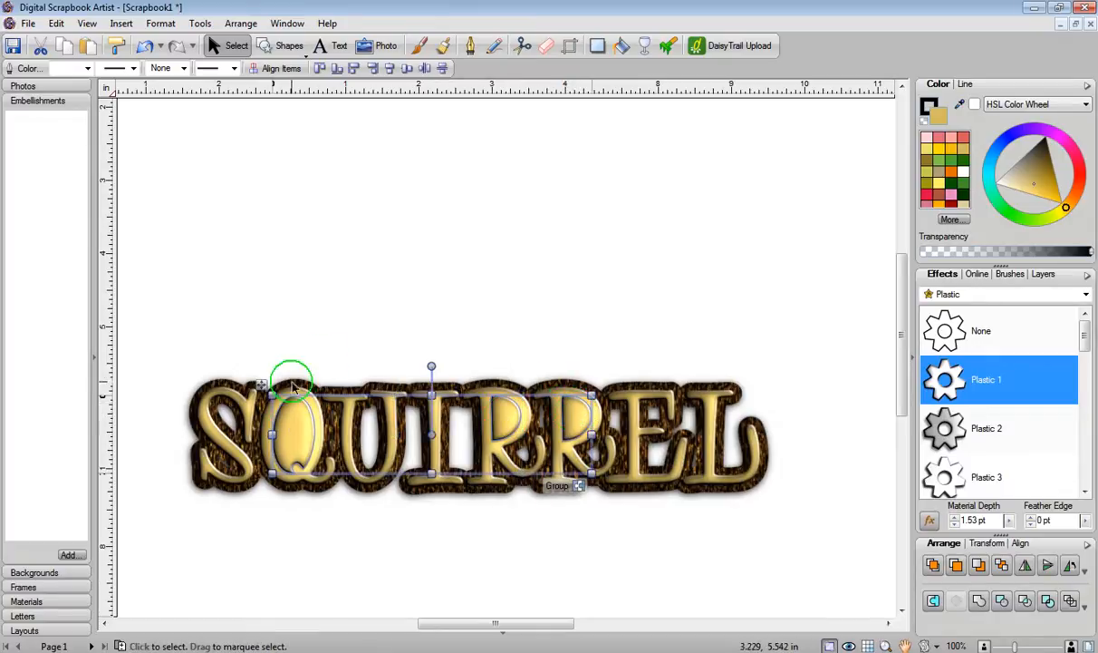
{"action": "left_click", "coordinate": [953, 207]}
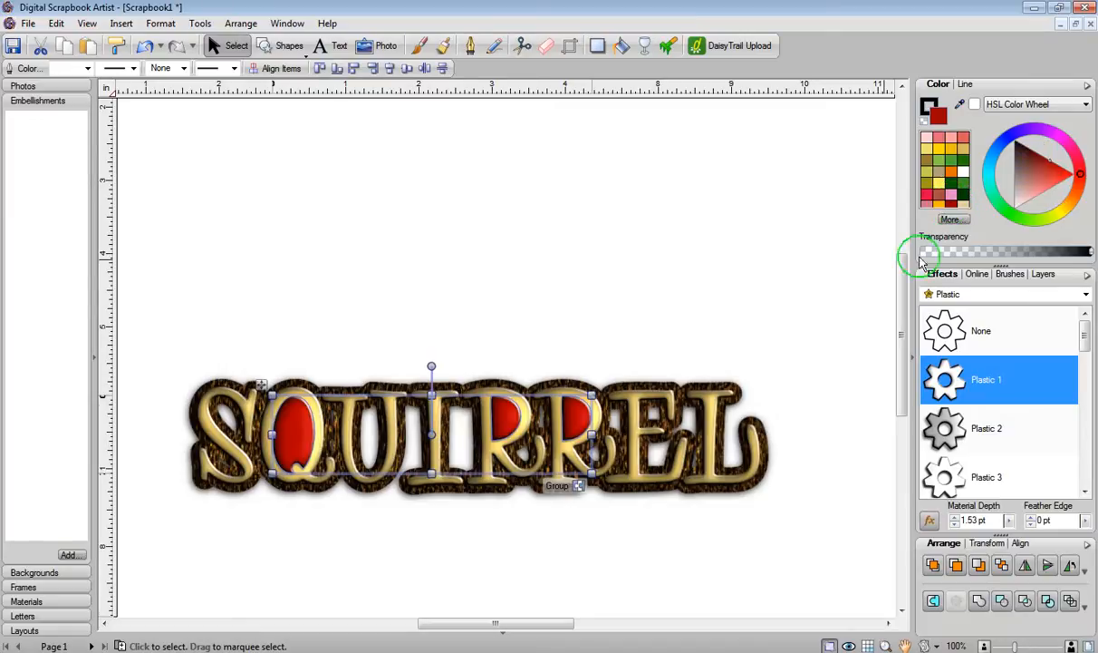
Step: Apply the Plastic 8 effect to the red counter shapes
{"action": "left_click_drag", "start_coordinate": [1085, 331], "coordinate": [1085, 413]}
{"action": "left_click", "coordinate": [950, 390]}
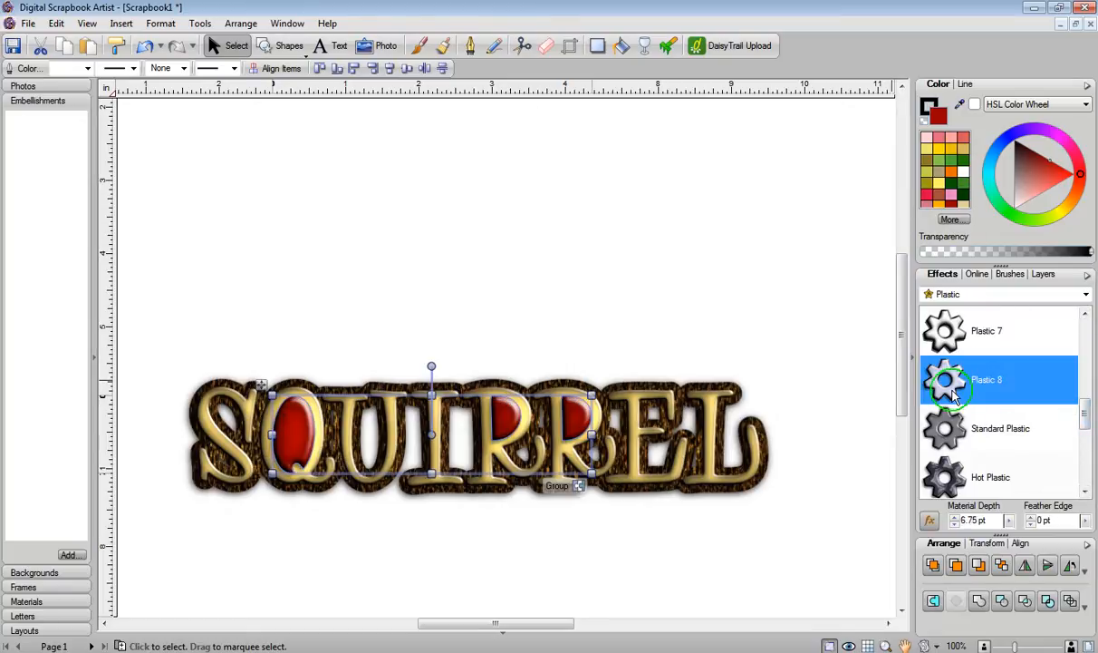
{"action": "left_click", "coordinate": [798, 292]}
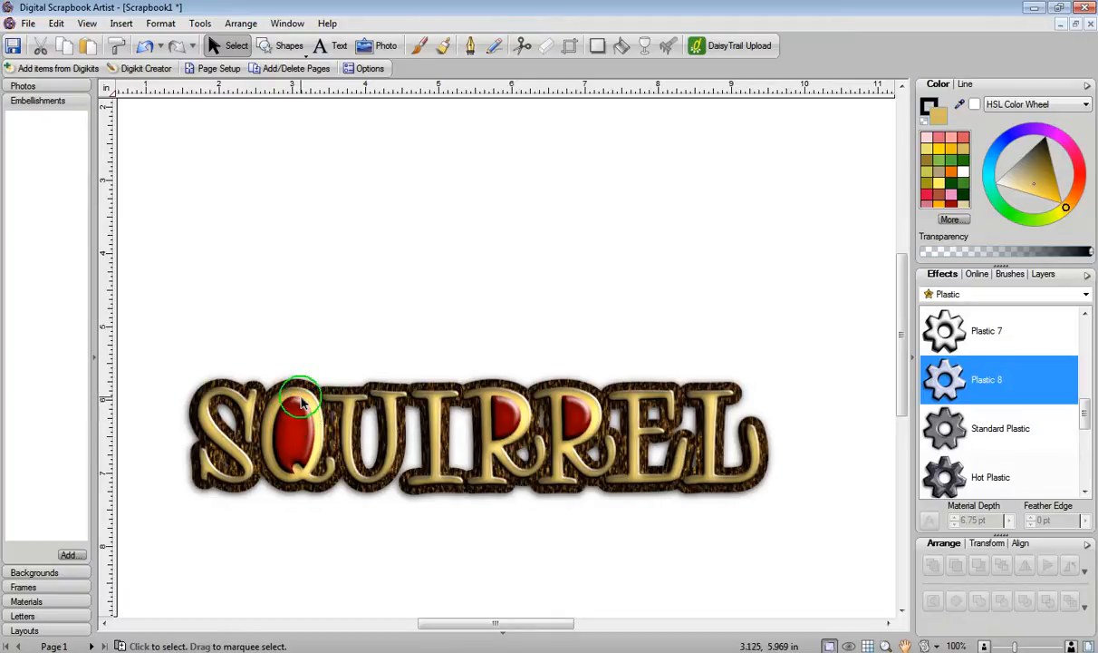
Step: Try combining all the word art shapes, then undo that change
{"action": "left_click", "coordinate": [215, 399]}
{"action": "left_click_drag", "start_coordinate": [164, 385], "coordinate": [793, 500]}
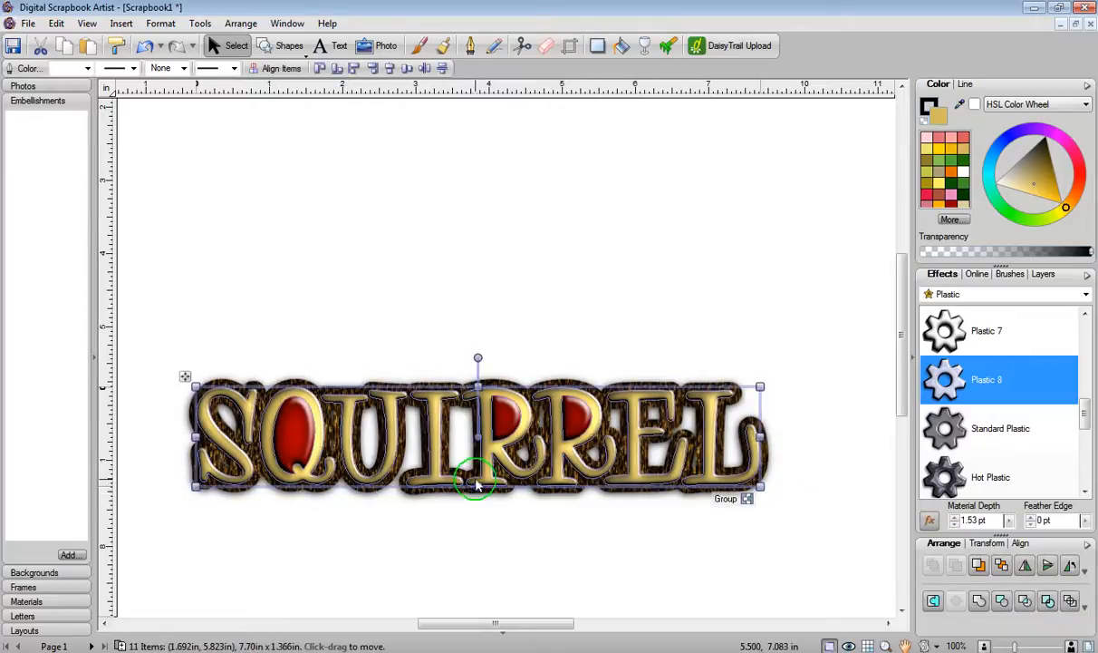
{"action": "left_click", "coordinate": [1048, 602]}
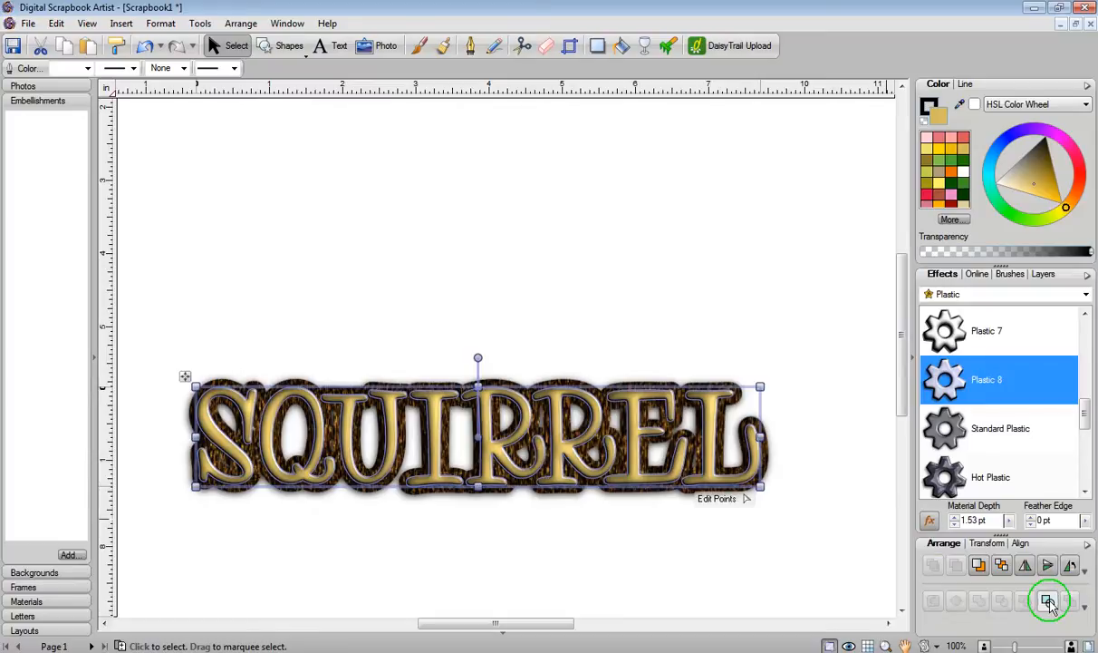
{"action": "left_click", "coordinate": [380, 289]}
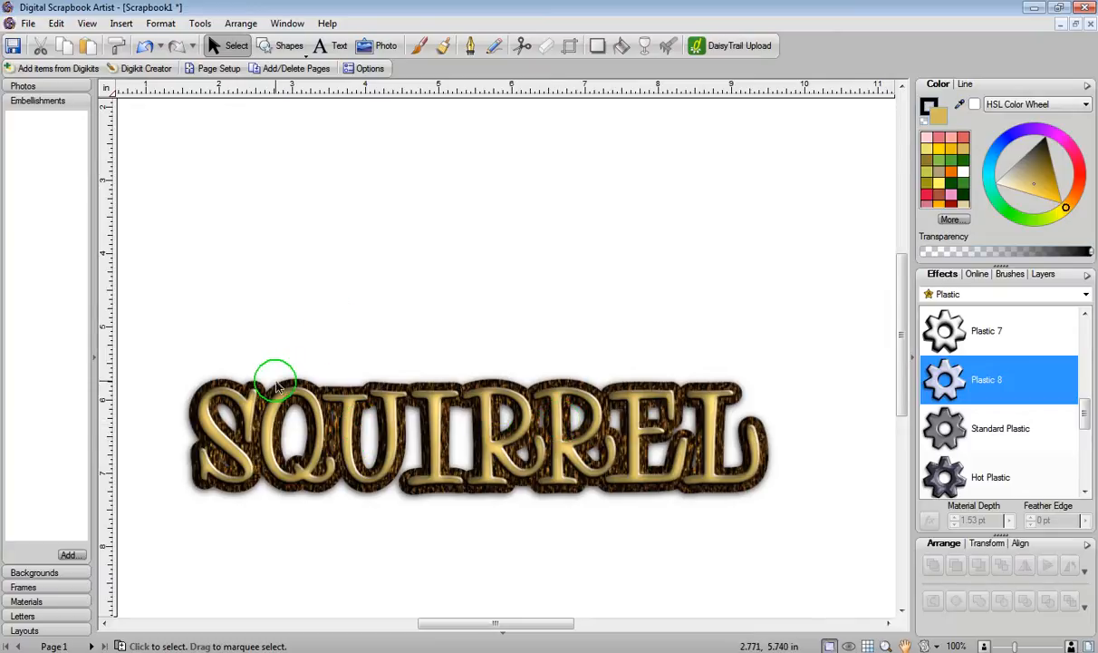
{"action": "left_click", "coordinate": [145, 47]}
{"action": "left_click", "coordinate": [263, 203]}
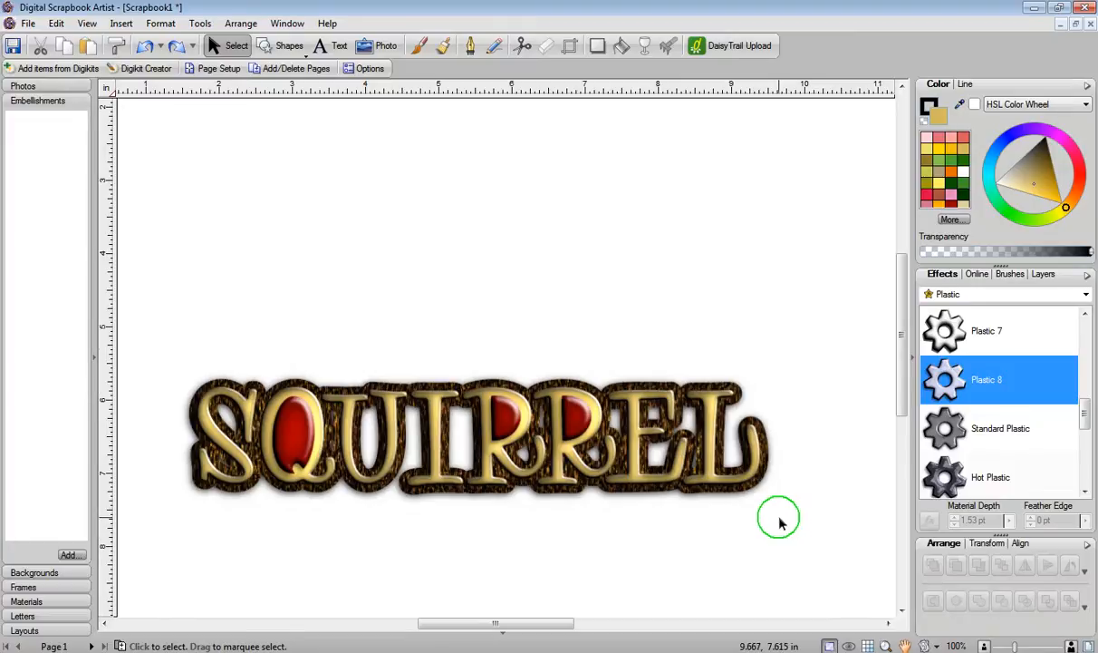
Step: Select all the word art pieces, group them, and move the group higher on the page
{"action": "left_click_drag", "start_coordinate": [166, 349], "coordinate": [809, 550]}
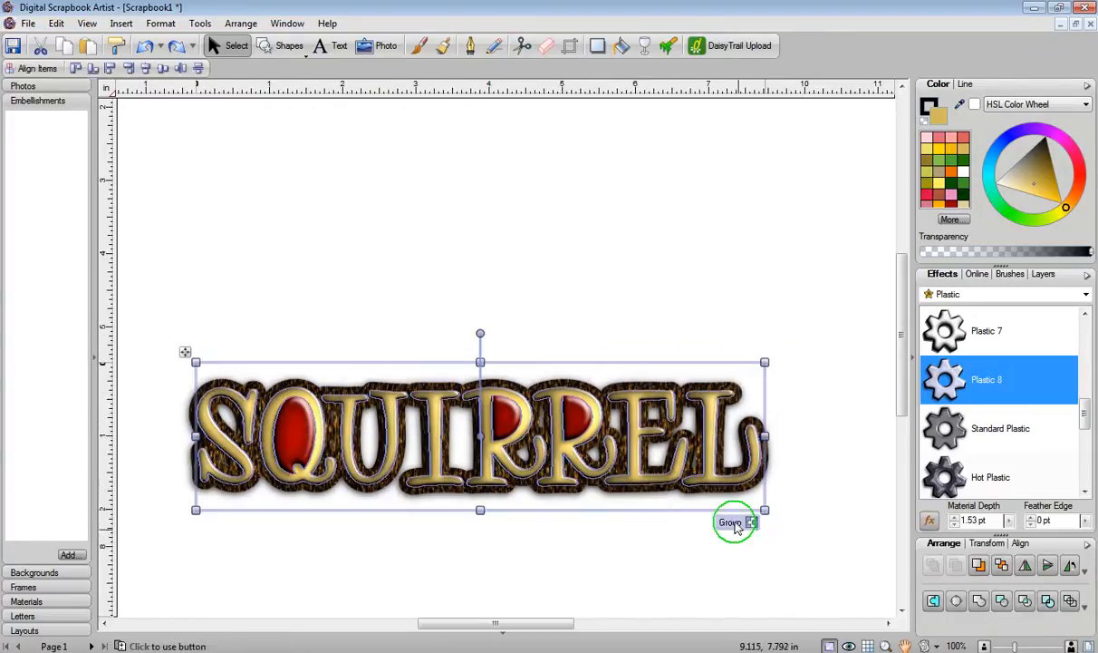
{"action": "left_click", "coordinate": [739, 522]}
{"action": "left_click_drag", "start_coordinate": [543, 480], "coordinate": [565, 379]}
{"action": "left_click", "coordinate": [562, 415]}
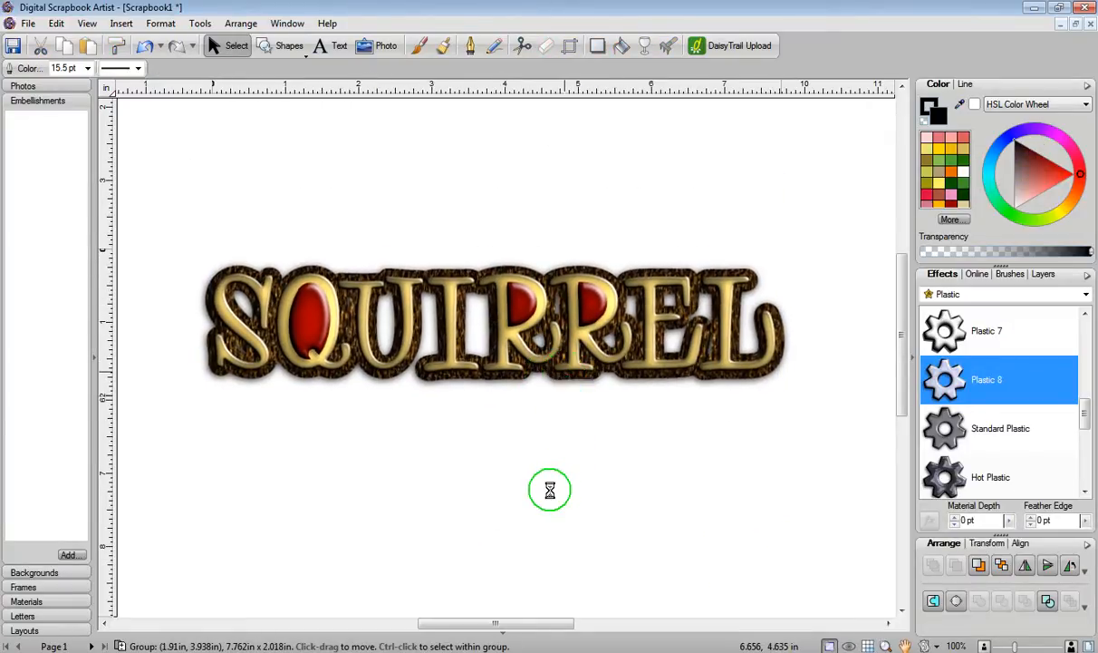
{"action": "left_click", "coordinate": [549, 495]}
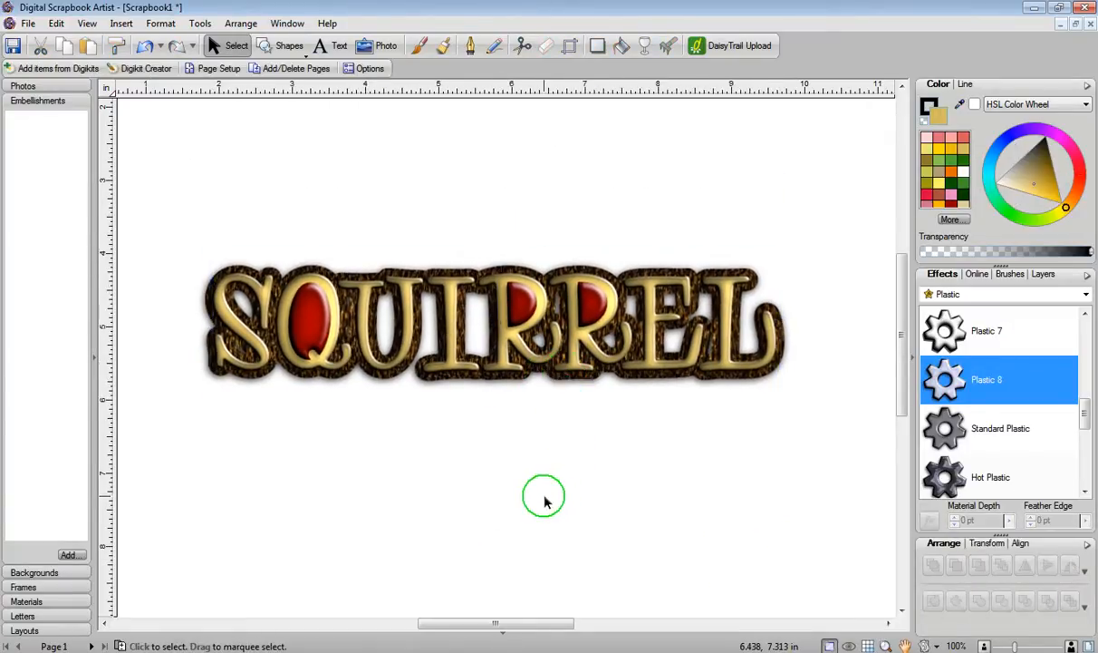